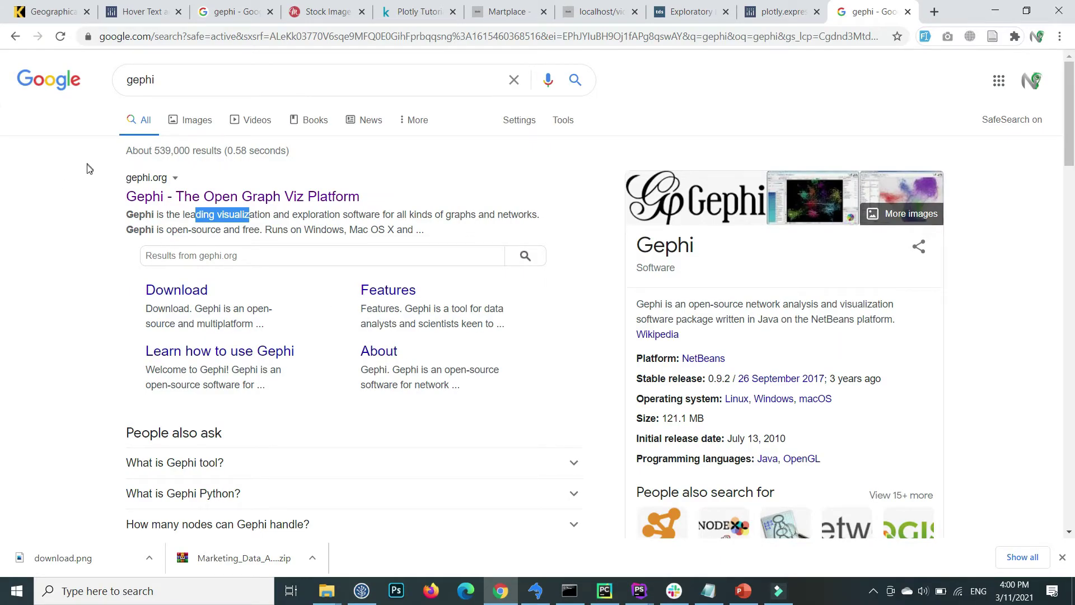
- Open the gephi.org 'The Open Graph Viz Platform' result from the Google search for 'gephi'
{"action": "left_click", "coordinate": [186, 82]}
{"action": "left_click", "coordinate": [82, 144]}
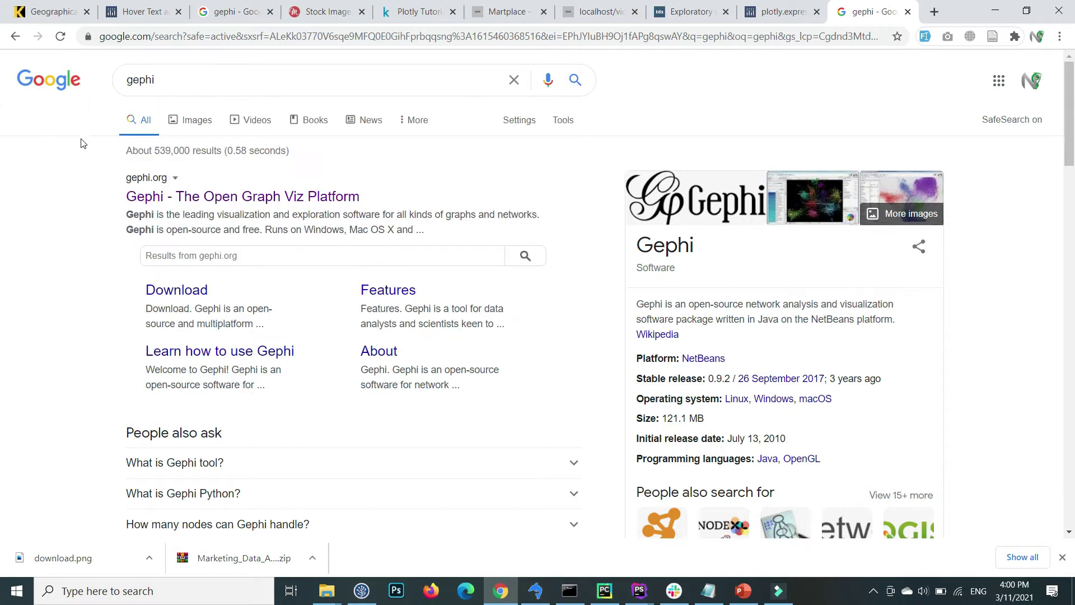
{"action": "left_click", "coordinate": [147, 198]}
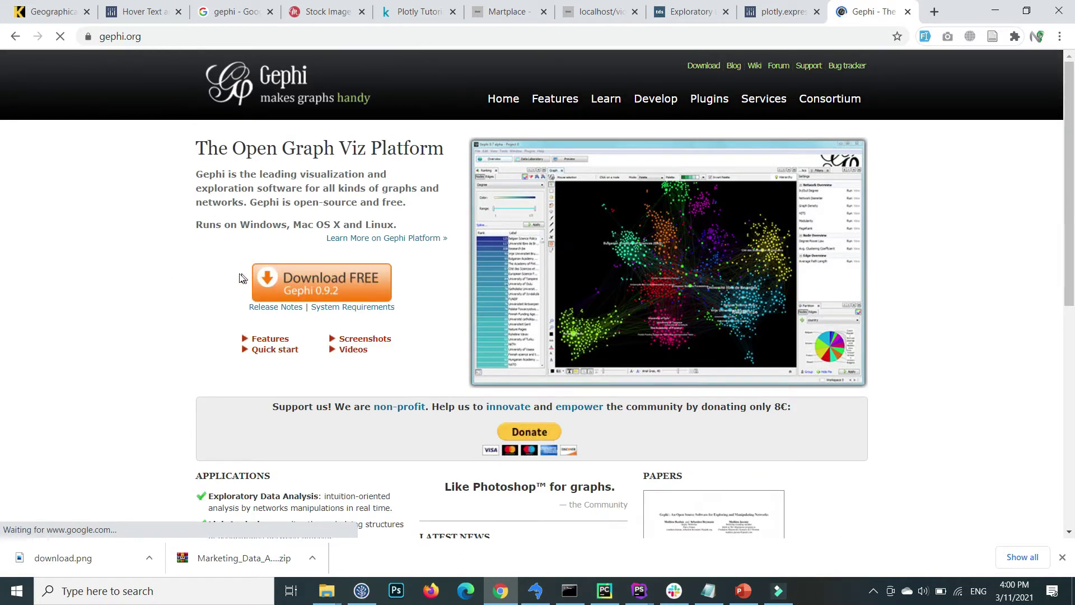
- Download the Gephi 0.9.2 Windows installer, gephi-0.9.2-windows.exe, from the Gephi download page
{"action": "left_click", "coordinate": [331, 294]}
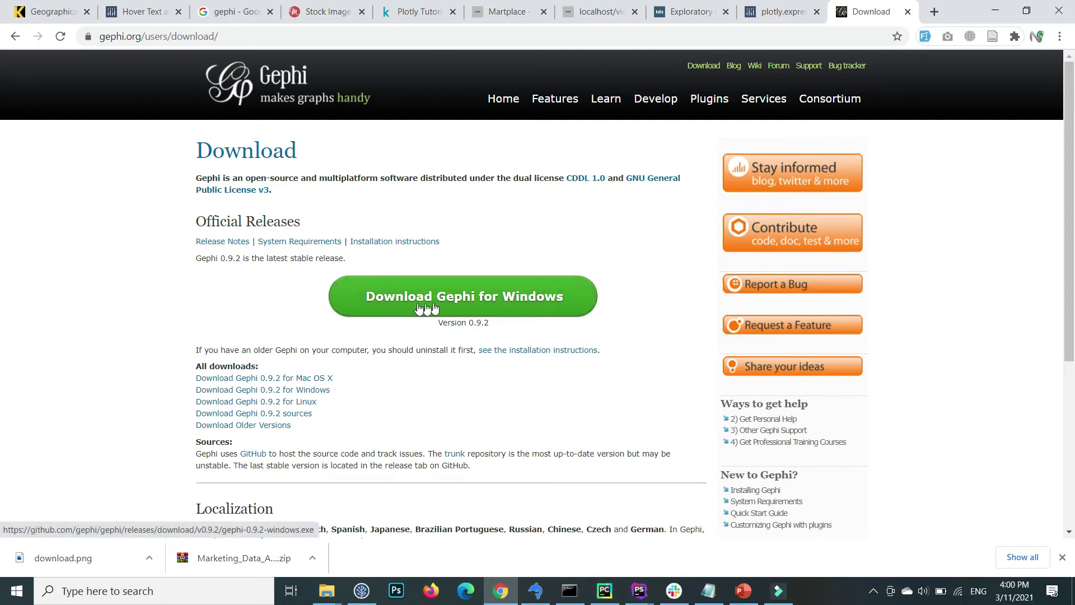
{"action": "left_click", "coordinate": [525, 311]}
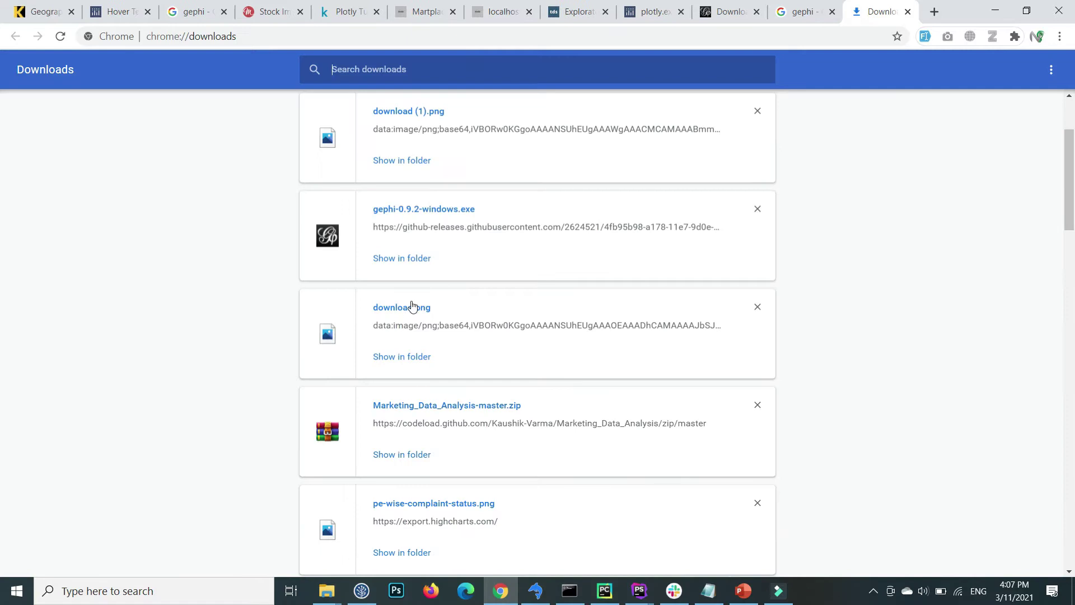
- Run gephi-0.9.2-windows.exe from Chrome's downloads, accepting the unverified-publisher security warning
{"action": "left_click", "coordinate": [418, 215]}
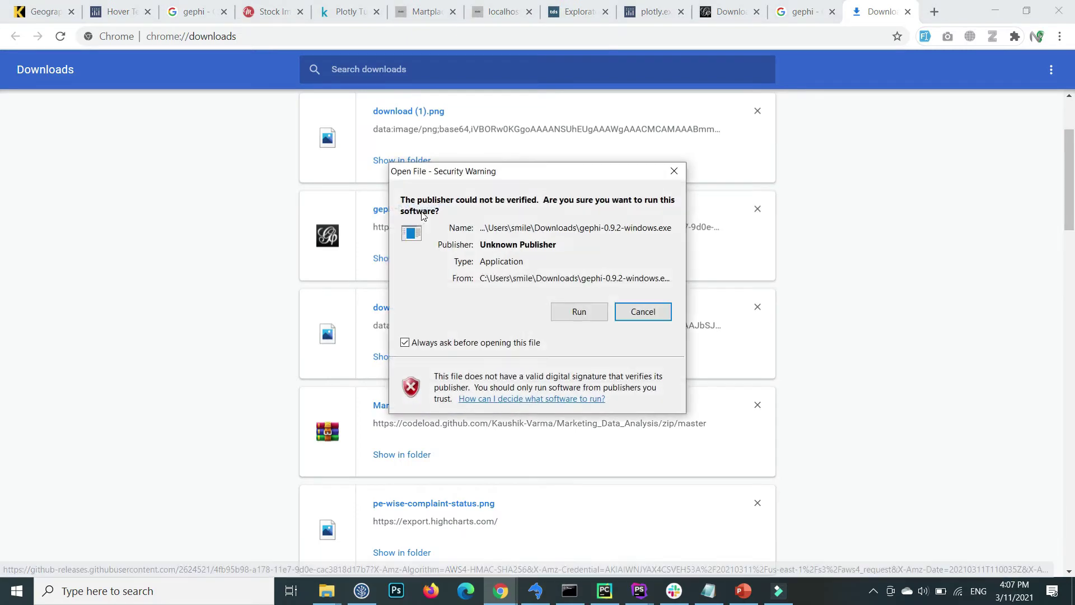
{"action": "left_click", "coordinate": [593, 317]}
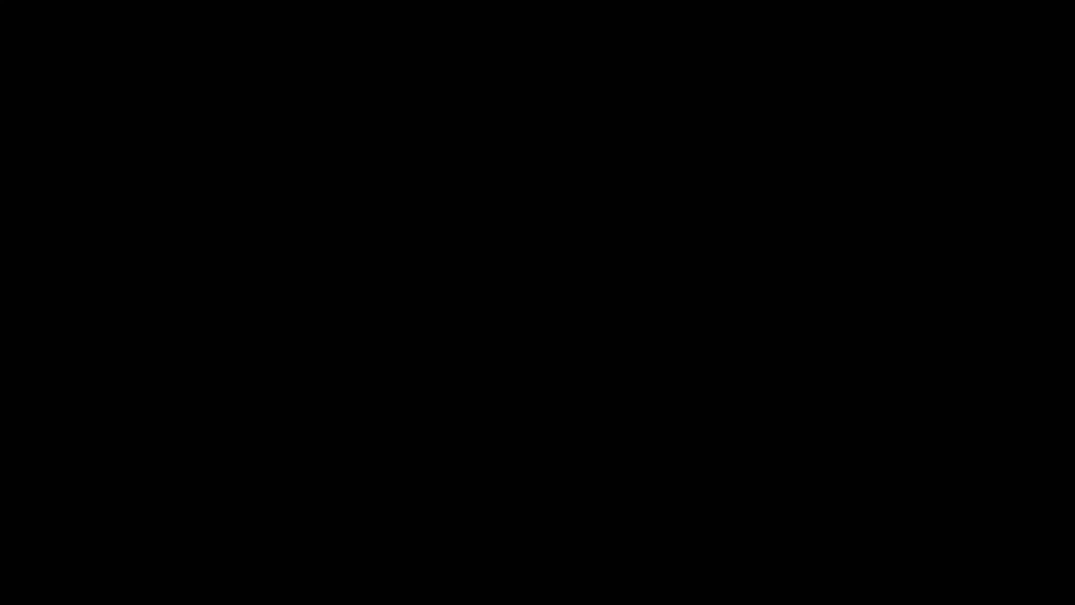
- Install Gephi 0.9.2 into C:\Program Files\Gephi-0.9.2, accepting the license and default folder, Start Menu and task options
{"action": "left_click", "coordinate": [498, 405]}
{"action": "left_click", "coordinate": [624, 402]}
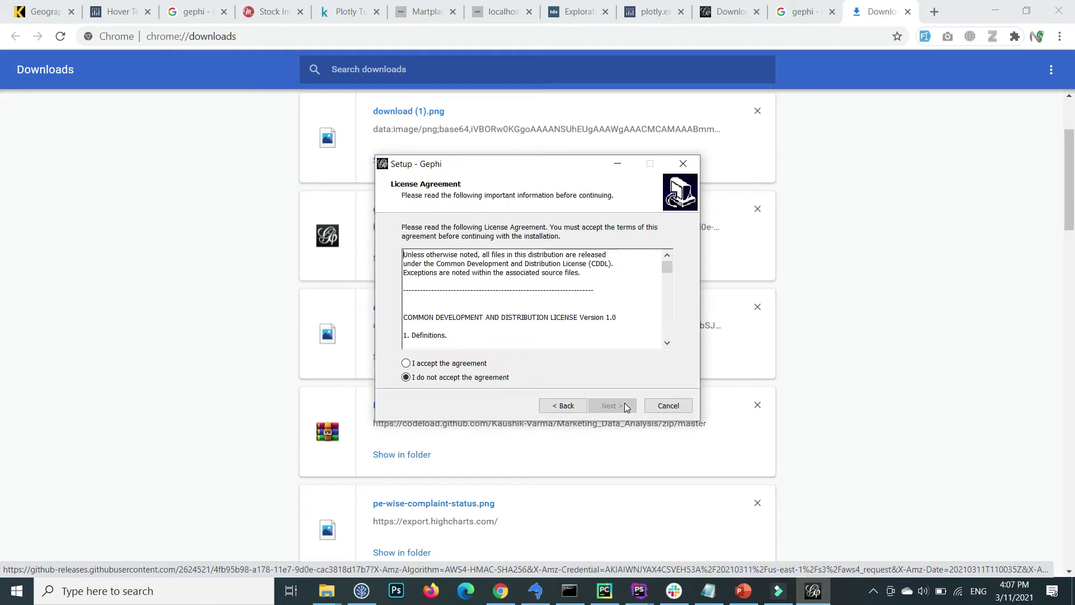
{"action": "left_click", "coordinate": [437, 364]}
{"action": "left_click", "coordinate": [623, 406]}
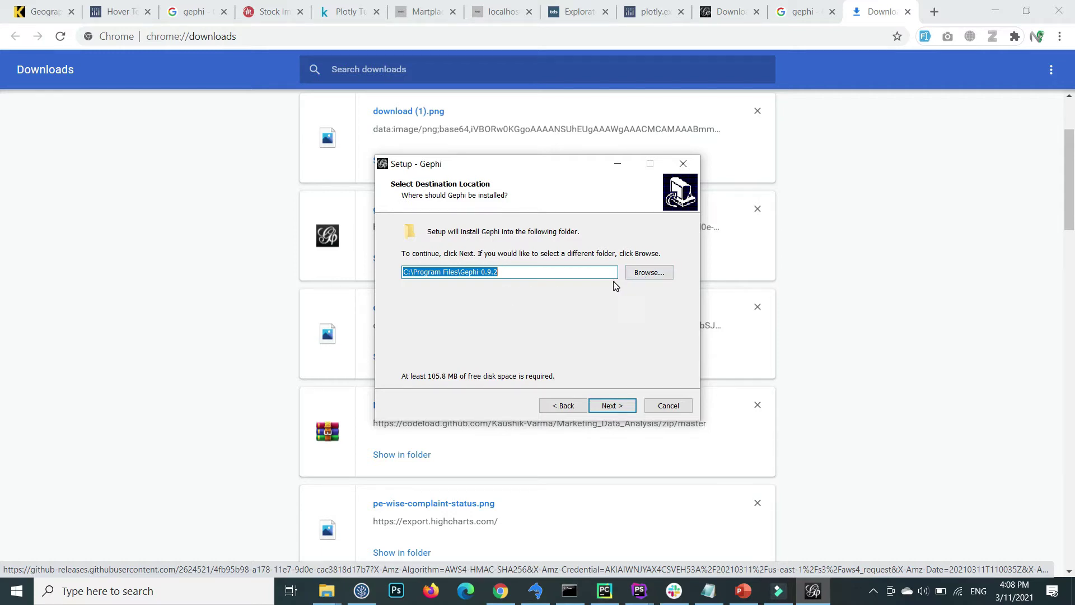
{"action": "left_click", "coordinate": [602, 410]}
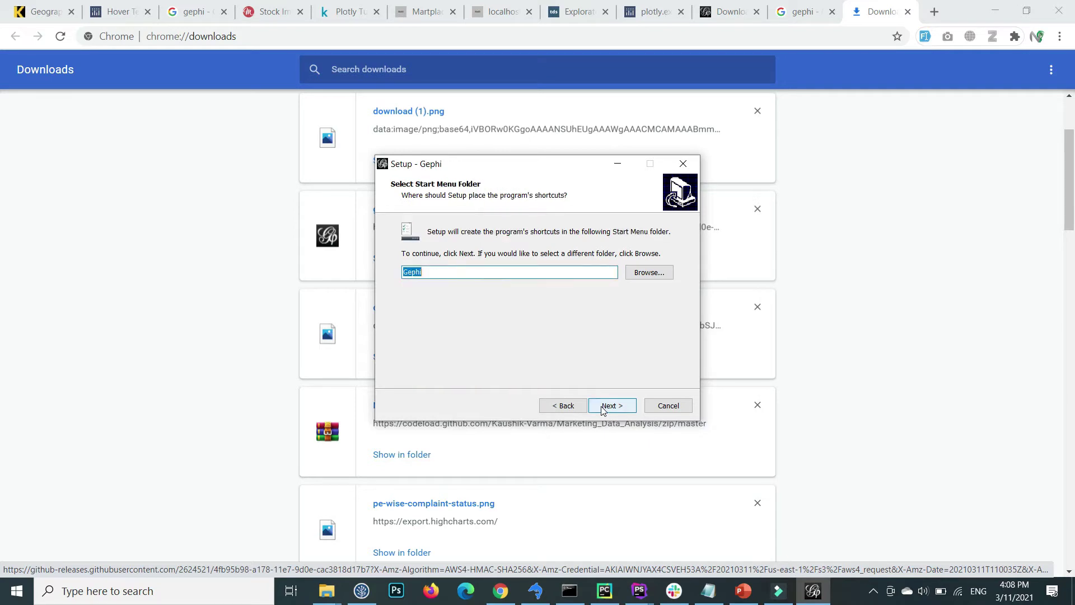
{"action": "left_click", "coordinate": [603, 409]}
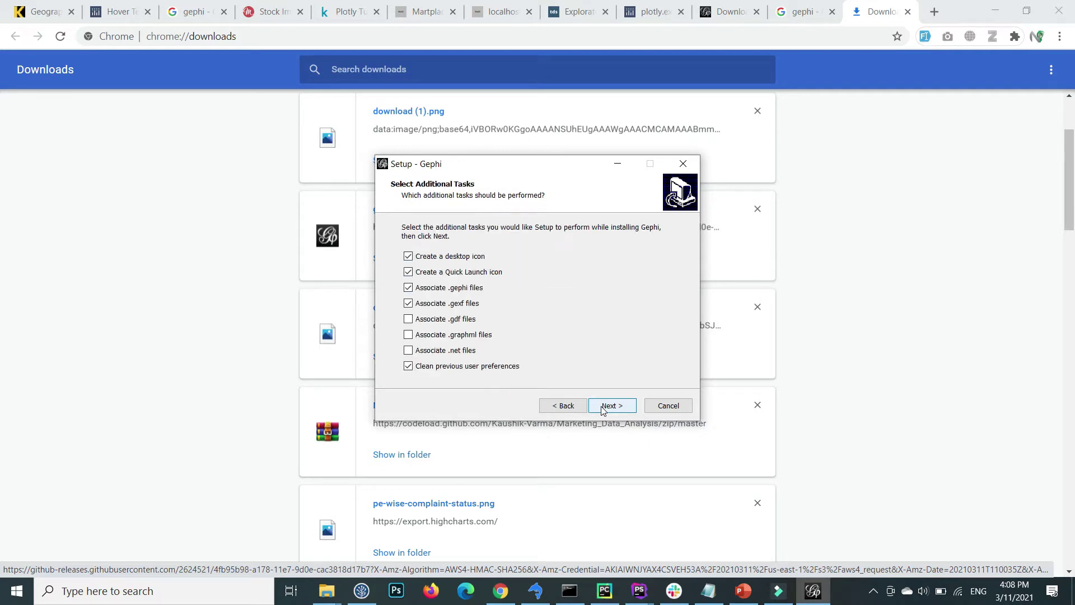
{"action": "left_click", "coordinate": [603, 409]}
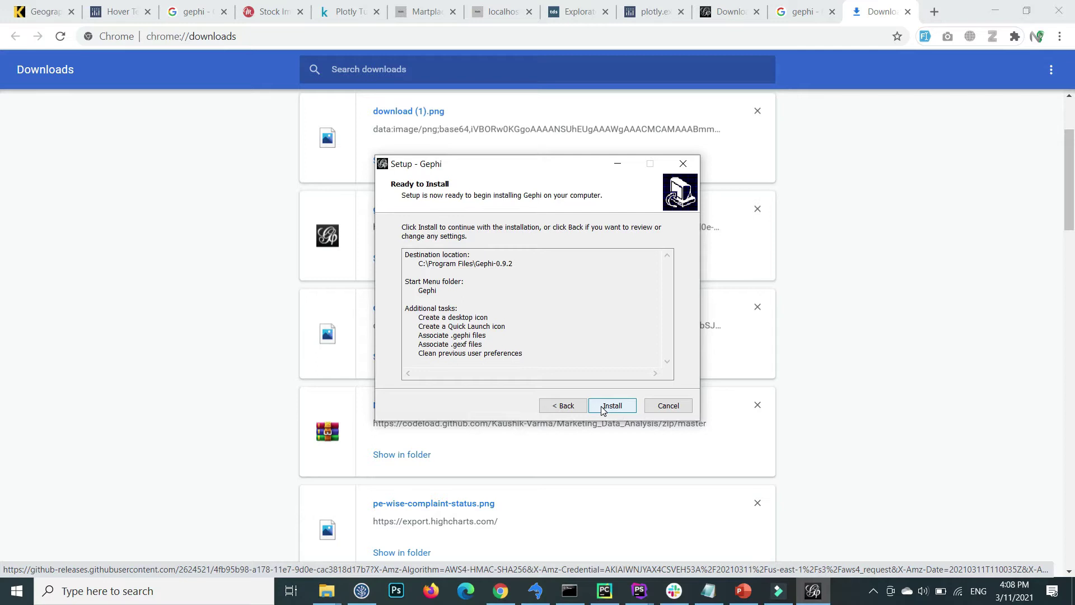
{"action": "left_click", "coordinate": [602, 409]}
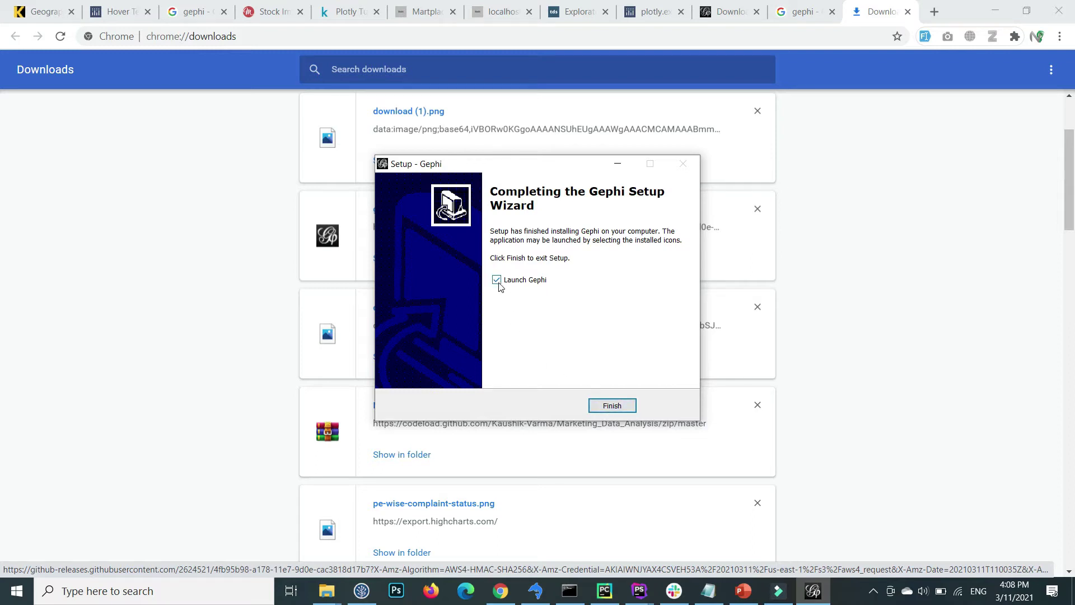
{"action": "left_click", "coordinate": [611, 405]}
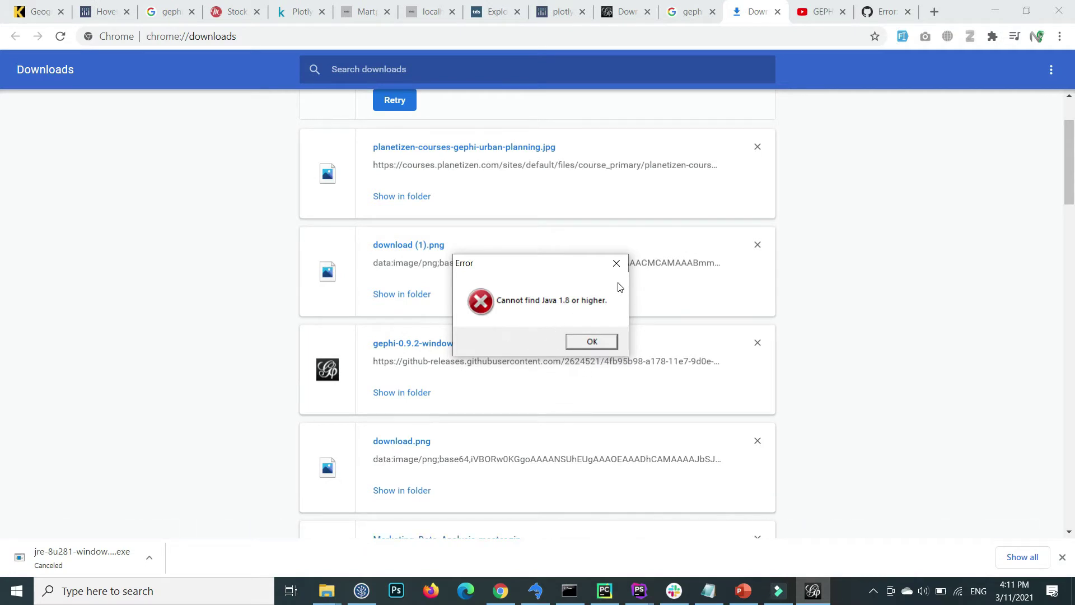
- Search 'java download' in a new tab and reach java.com's Version 8 Update 281 download page
{"action": "left_click_drag", "start_coordinate": [750, 17], "coordinate": [896, 11]}
{"action": "left_click", "coordinate": [934, 11]}
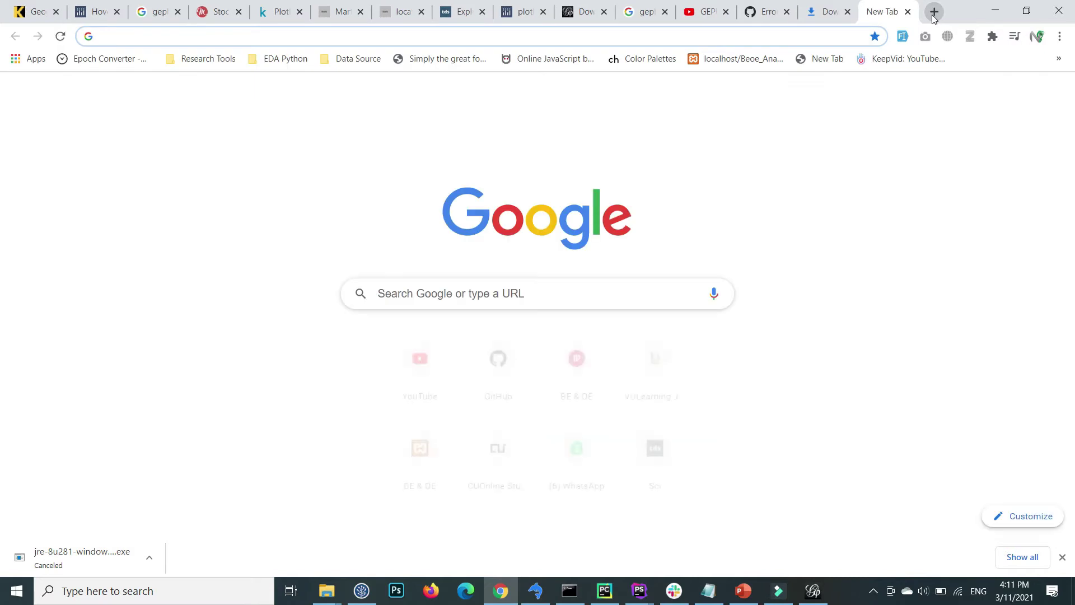
{"action": "type", "text": "java downloa"}
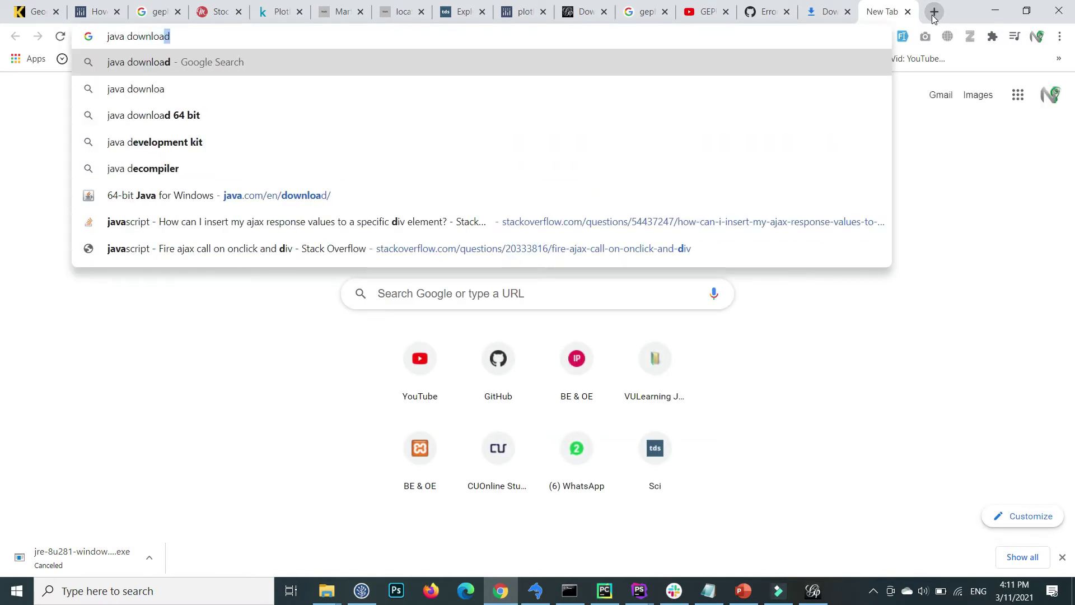
{"action": "key", "text": "Return"}
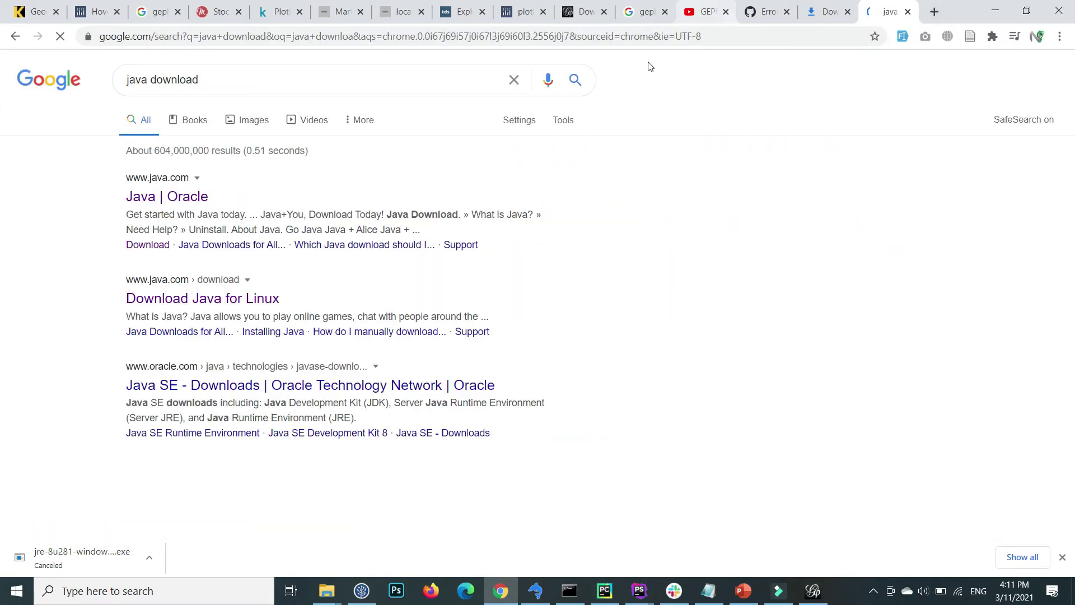
{"action": "left_click", "coordinate": [175, 206]}
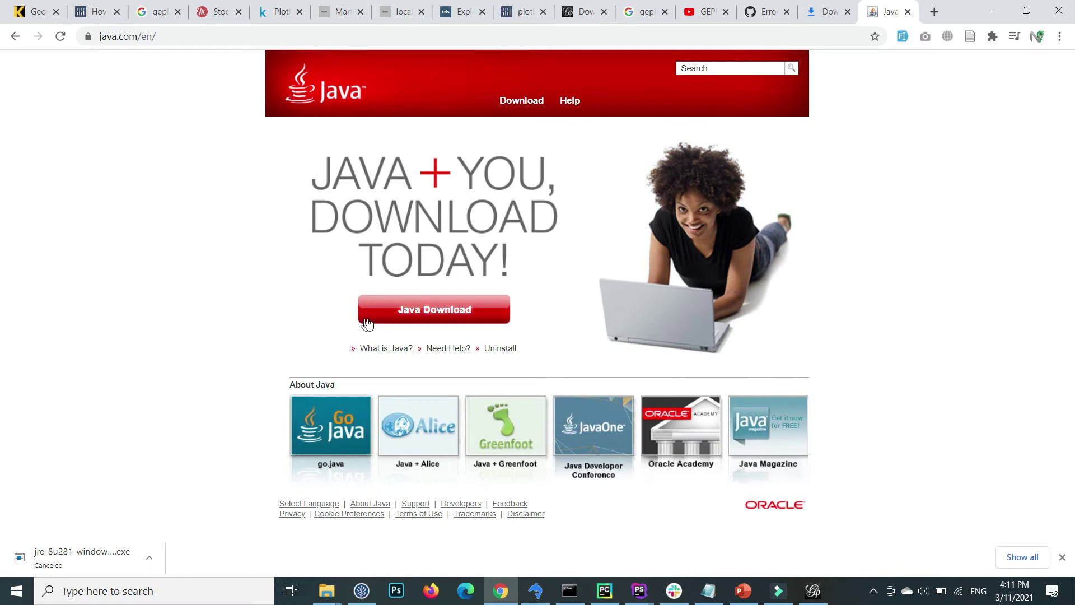
{"action": "left_click", "coordinate": [389, 314]}
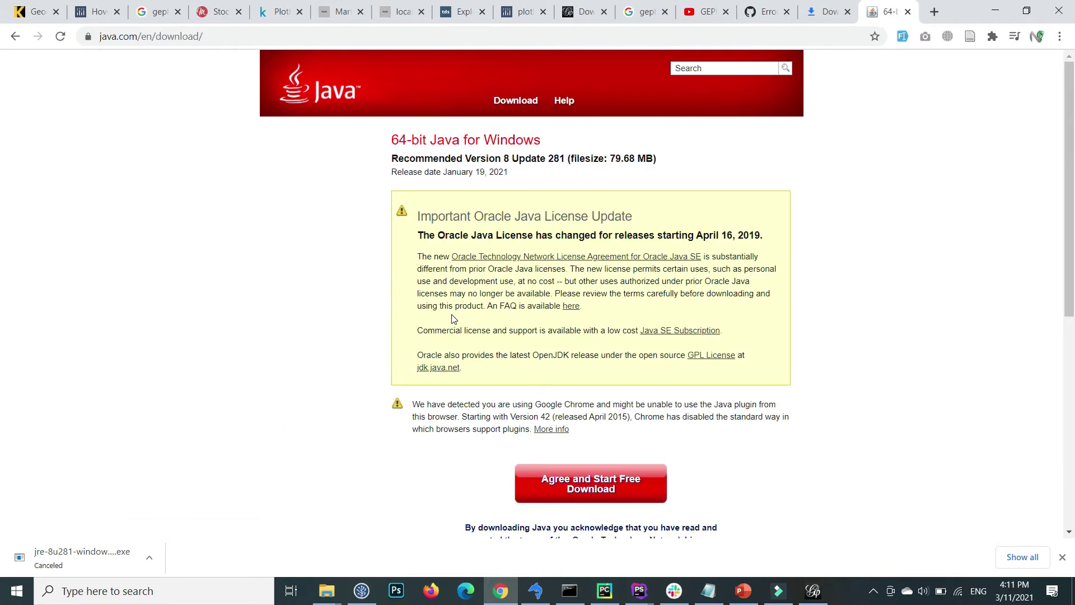
- Download the 64-bit Java 8 Update 281 installer and start installing it with default settings
{"action": "left_click", "coordinate": [563, 479]}
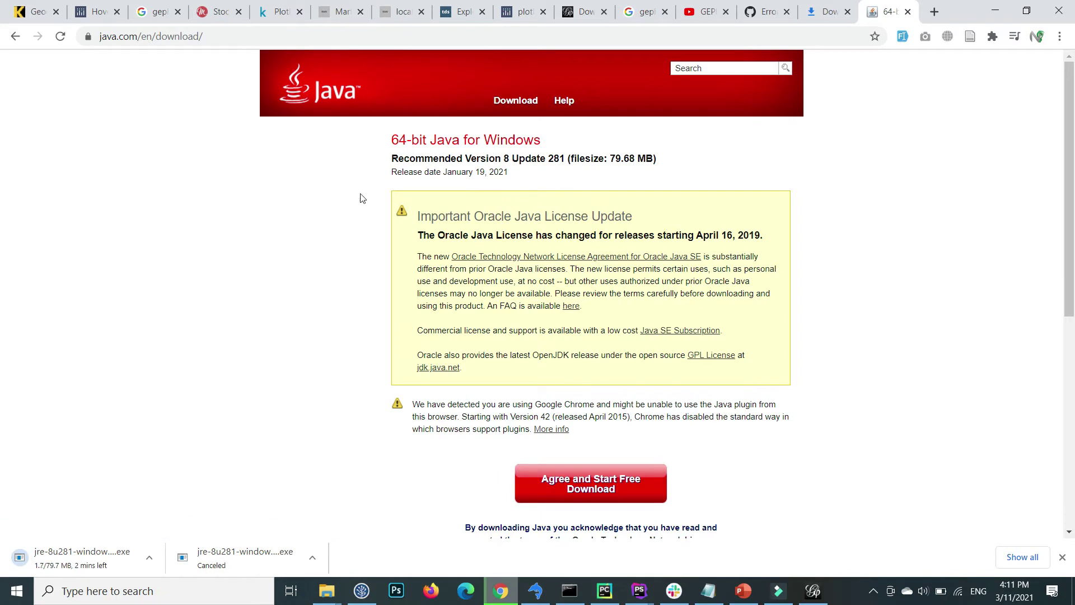
{"action": "left_click_drag", "start_coordinate": [387, 145], "coordinate": [420, 143]}
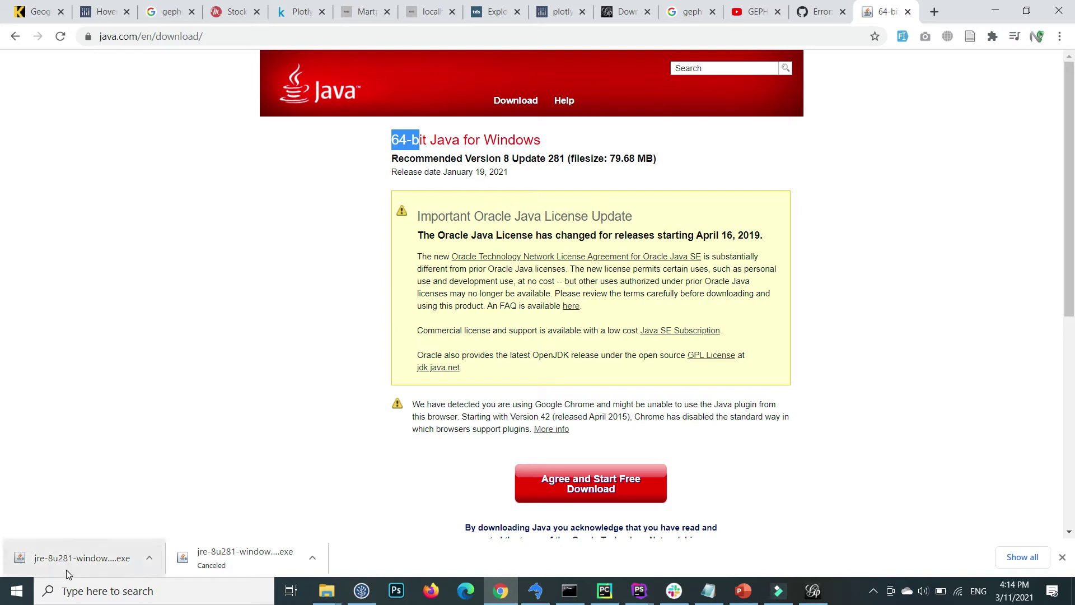
{"action": "left_click", "coordinate": [66, 566]}
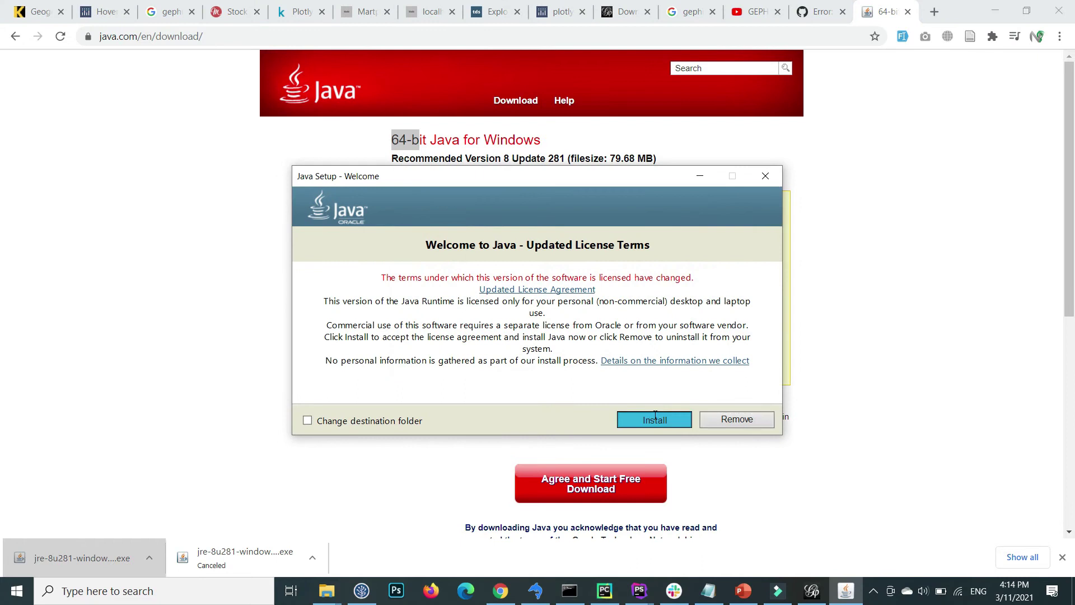
{"action": "left_click", "coordinate": [651, 417]}
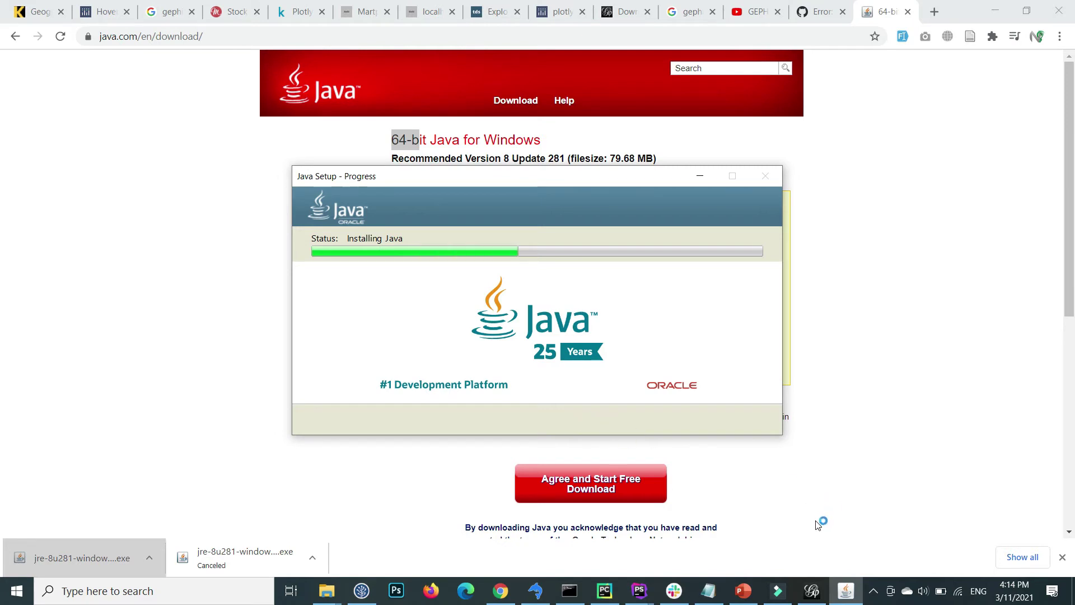
- Close Java Setup once it reports Java 8 Update 281 successfully installed
{"action": "left_click", "coordinate": [755, 494]}
{"action": "left_click", "coordinate": [843, 597]}
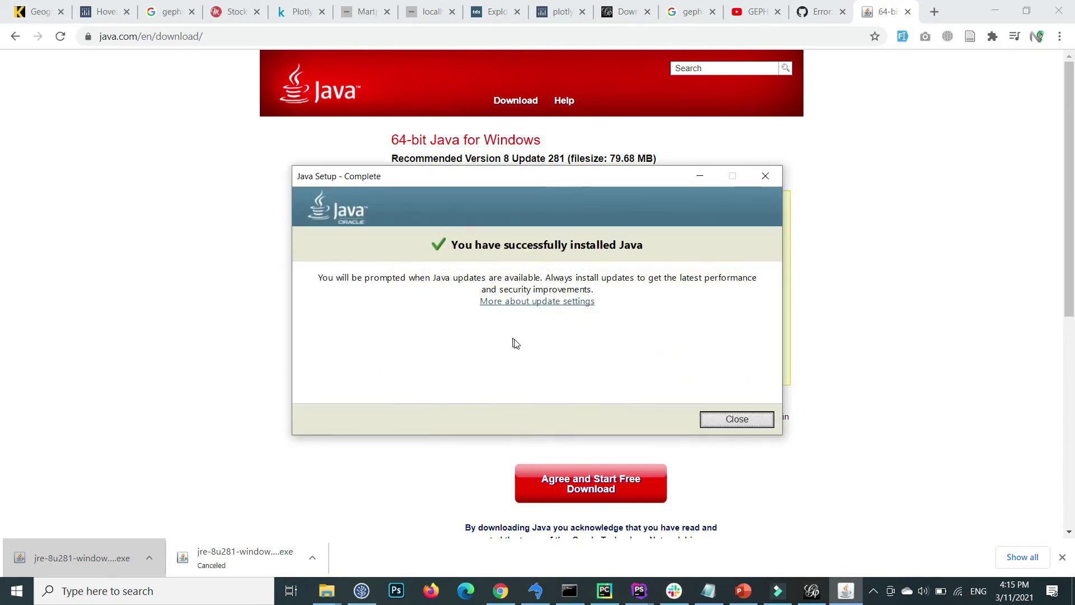
{"action": "left_click", "coordinate": [717, 421]}
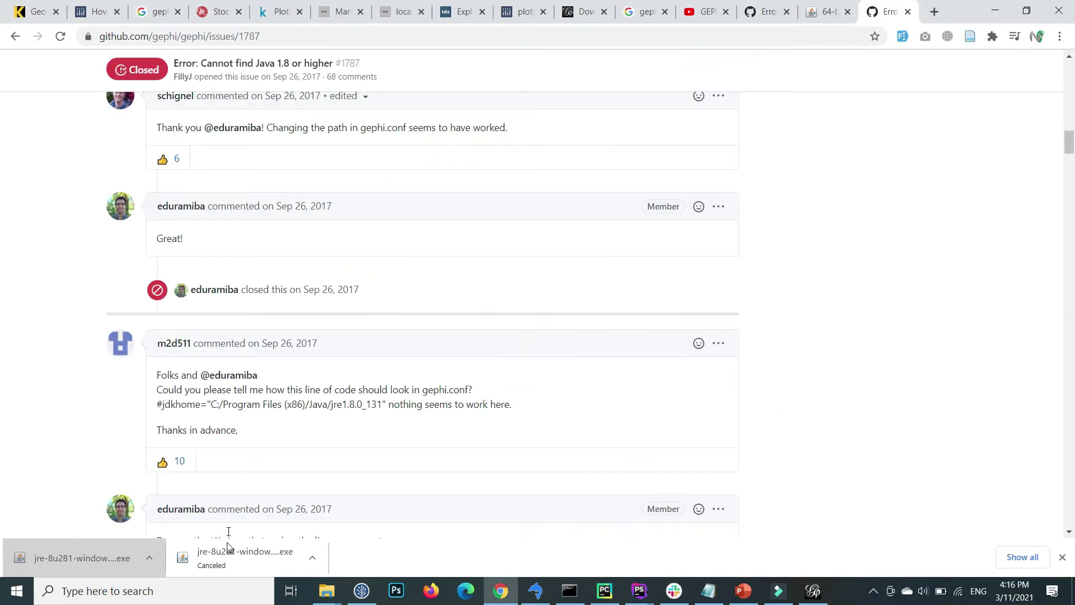
- Switch to a File Explorer window and navigate to the C:\ drive
{"action": "left_click", "coordinate": [327, 590]}
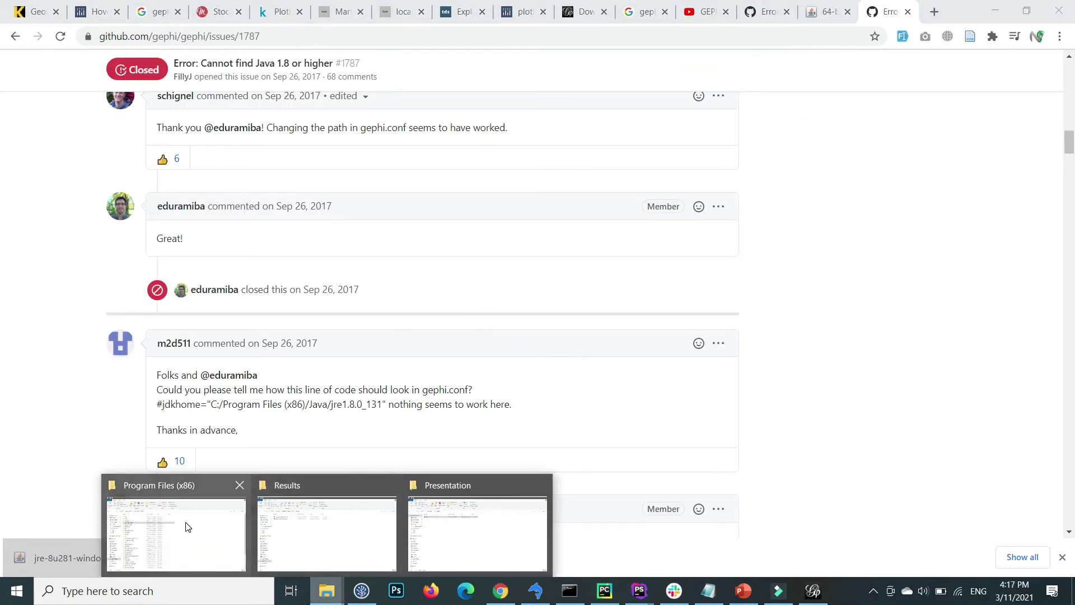
{"action": "left_click", "coordinate": [188, 526]}
{"action": "key", "text": "alt+d"}
{"action": "type", "text": "C:\\"}
{"action": "key", "text": "Escape"}
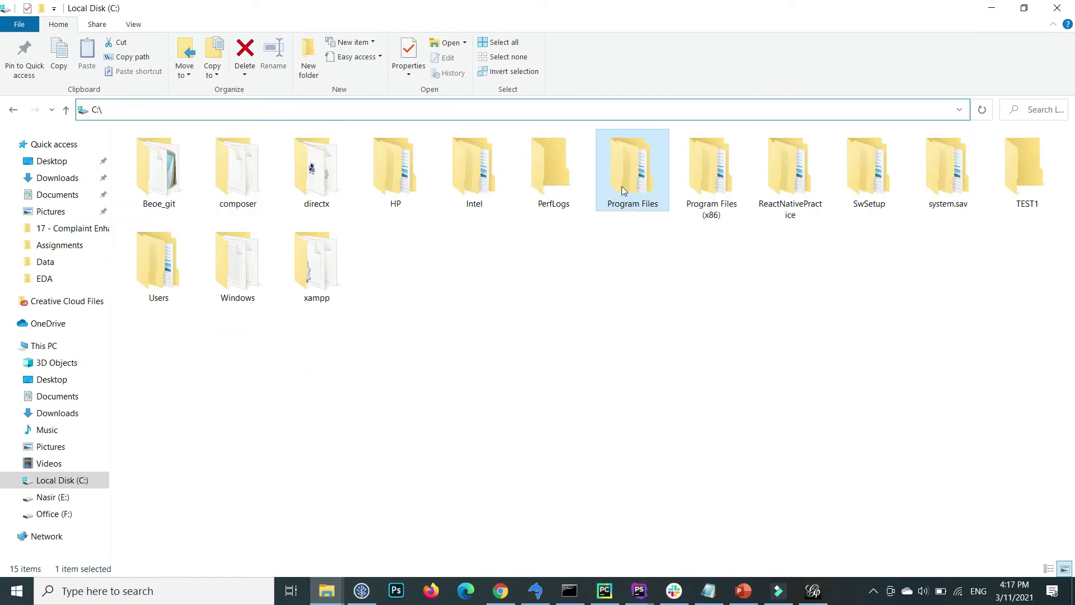
- Open C:\Program Files\Java\jre1.8.0_281\bin and select its full folder path in the address bar
{"action": "double_click", "coordinate": [625, 174]}
{"action": "double_click", "coordinate": [225, 216]}
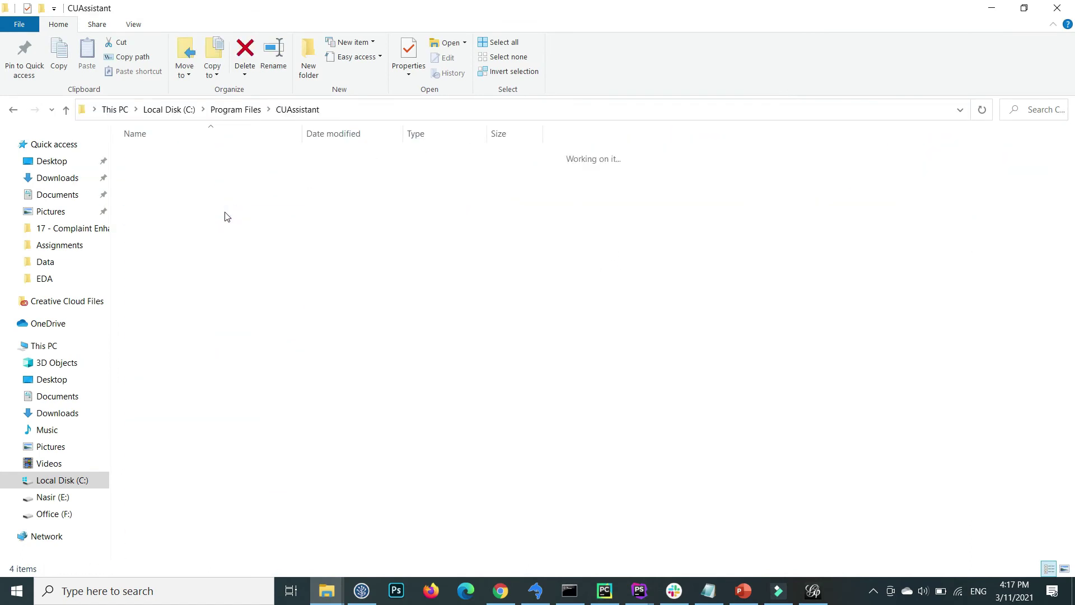
{"action": "left_click", "coordinate": [235, 109]}
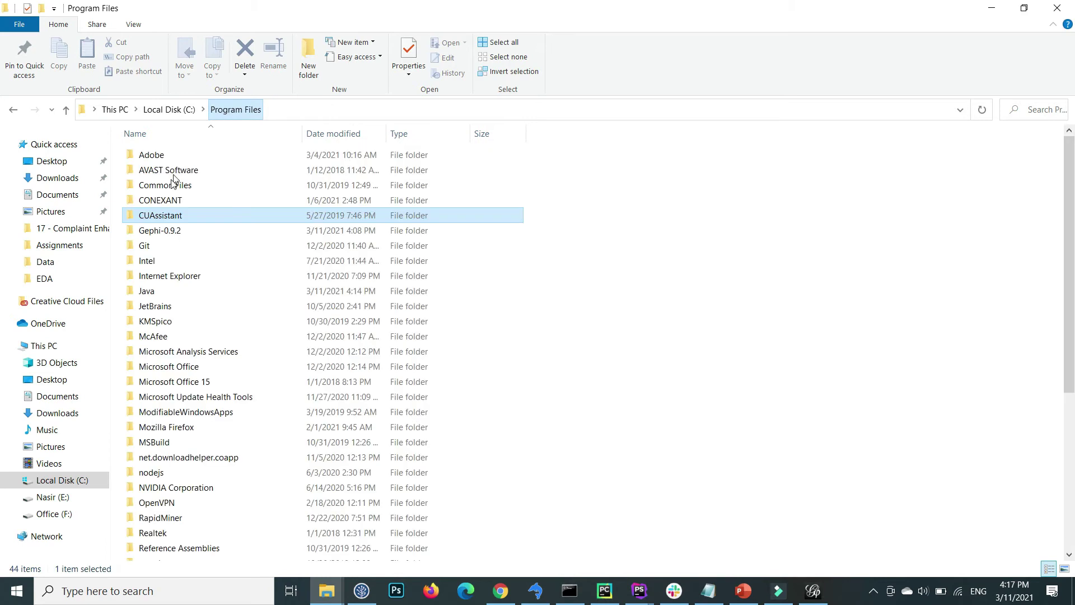
{"action": "key", "text": "j"}
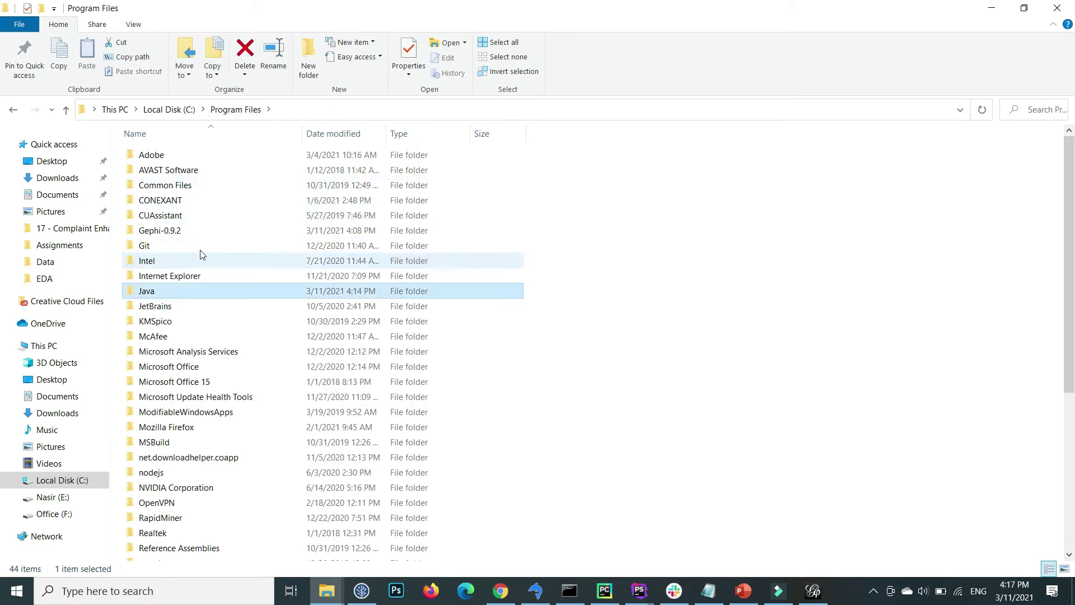
{"action": "double_click", "coordinate": [165, 296]}
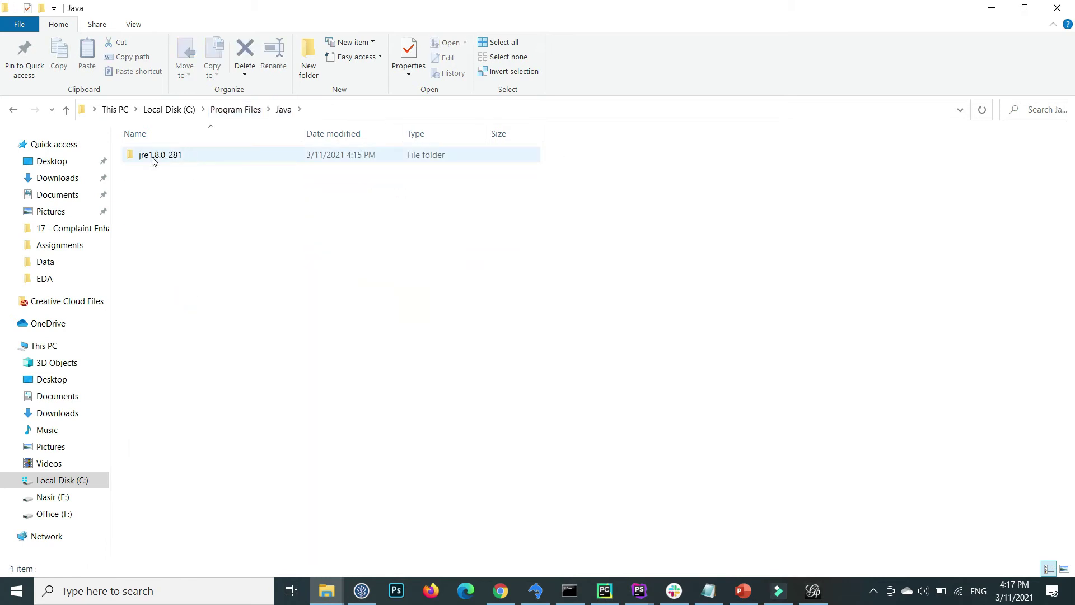
{"action": "double_click", "coordinate": [166, 159]}
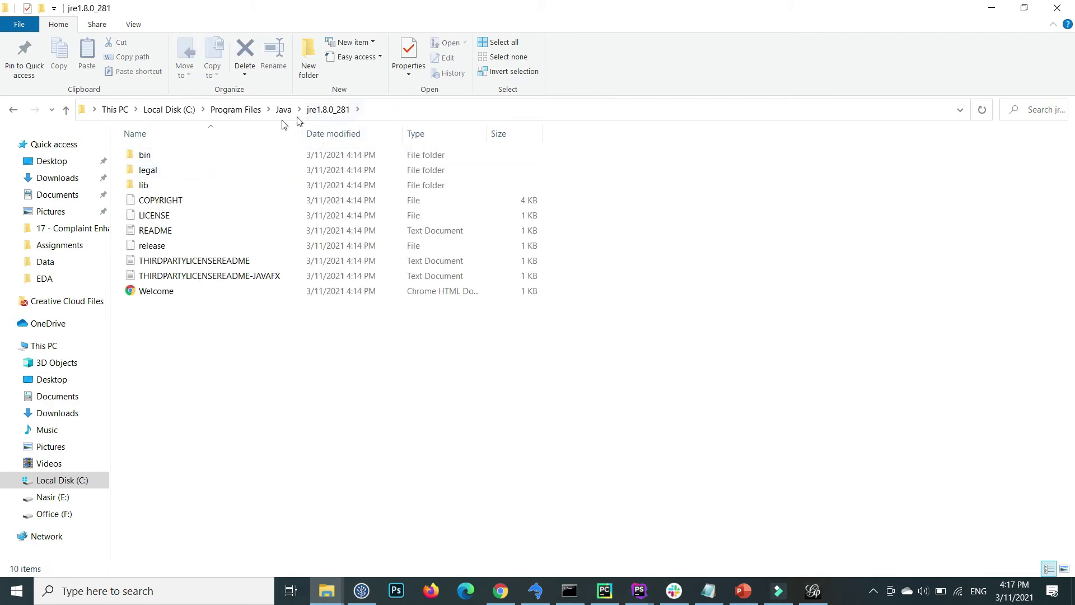
{"action": "double_click", "coordinate": [165, 156]}
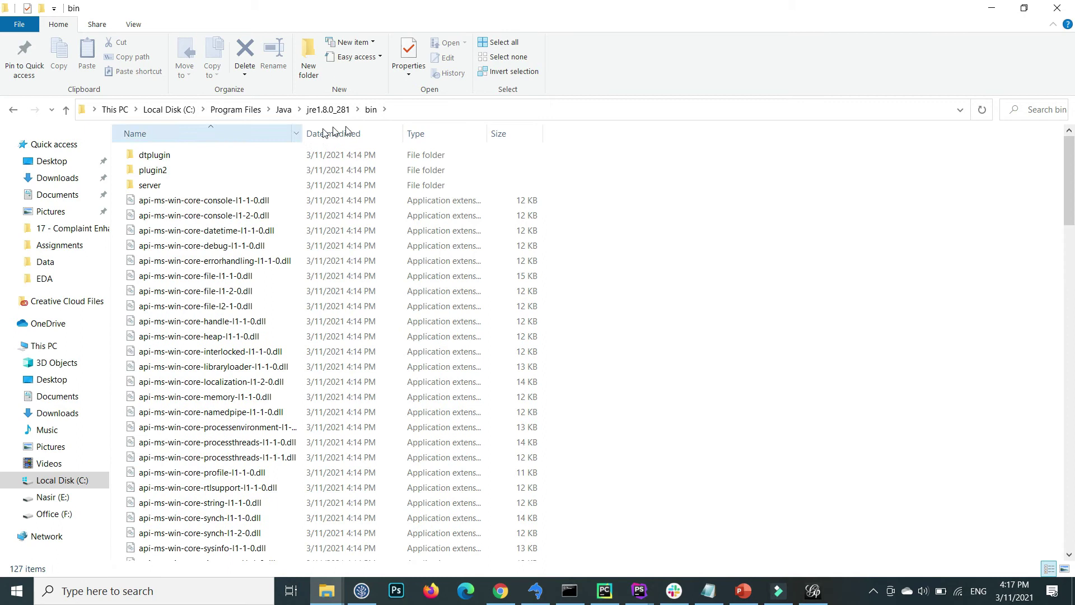
{"action": "left_click", "coordinate": [223, 111]}
{"action": "key", "text": "ctrl+c"}
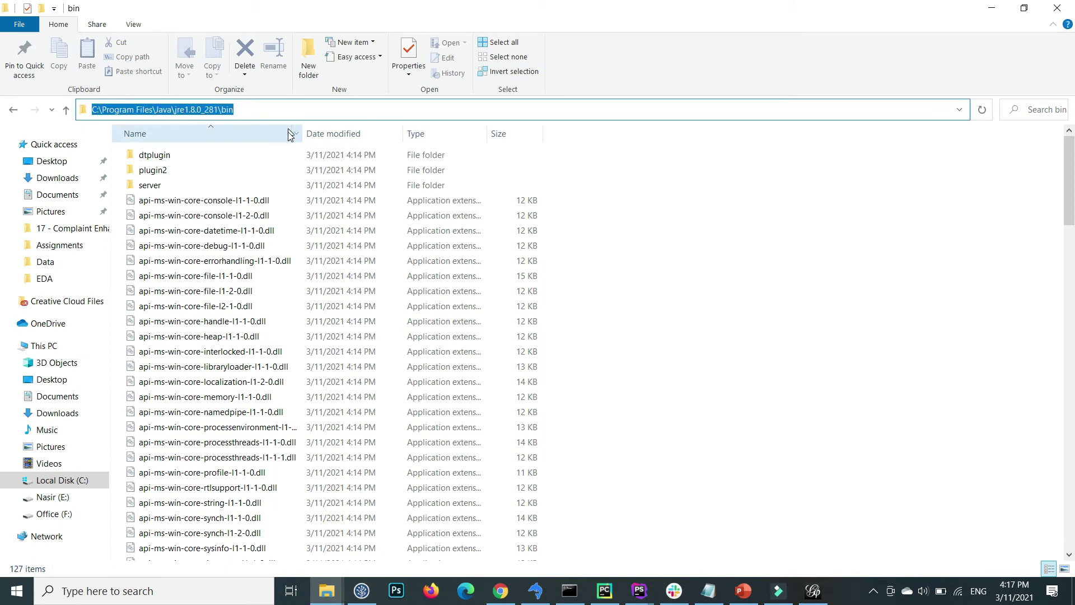
{"action": "left_click", "coordinate": [16, 591]}
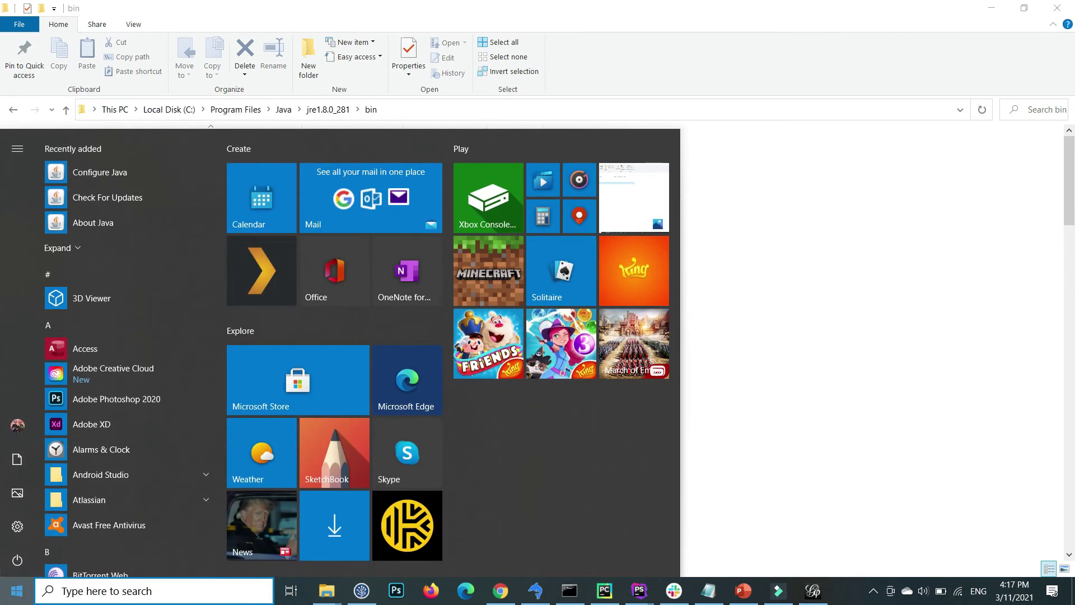
- Search 'envi' and open the Environment Variables dialog from System Properties
{"action": "type", "text": "envi"}
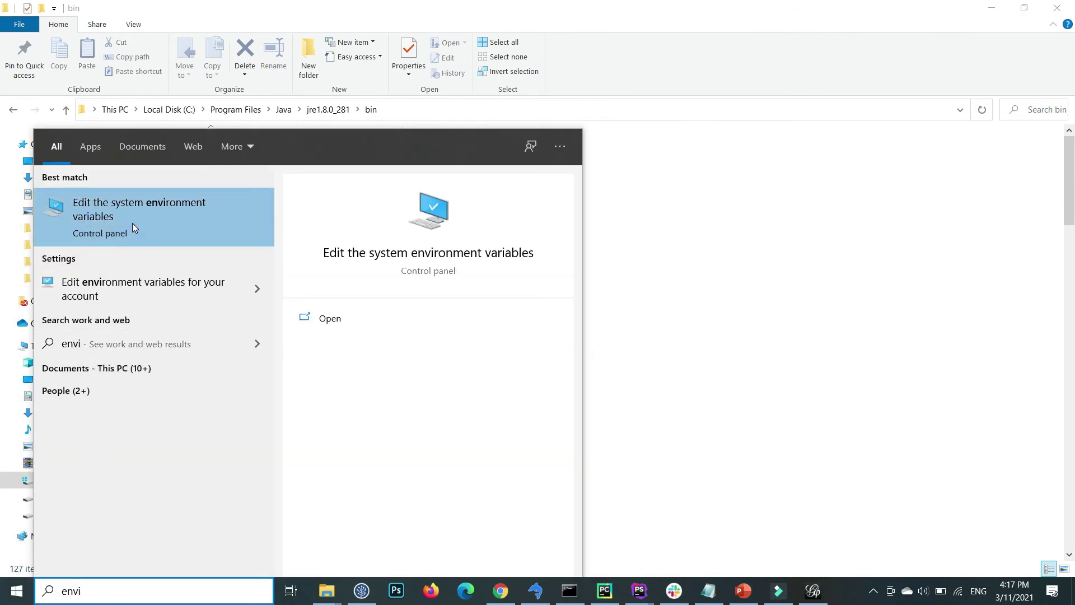
{"action": "left_click", "coordinate": [133, 227]}
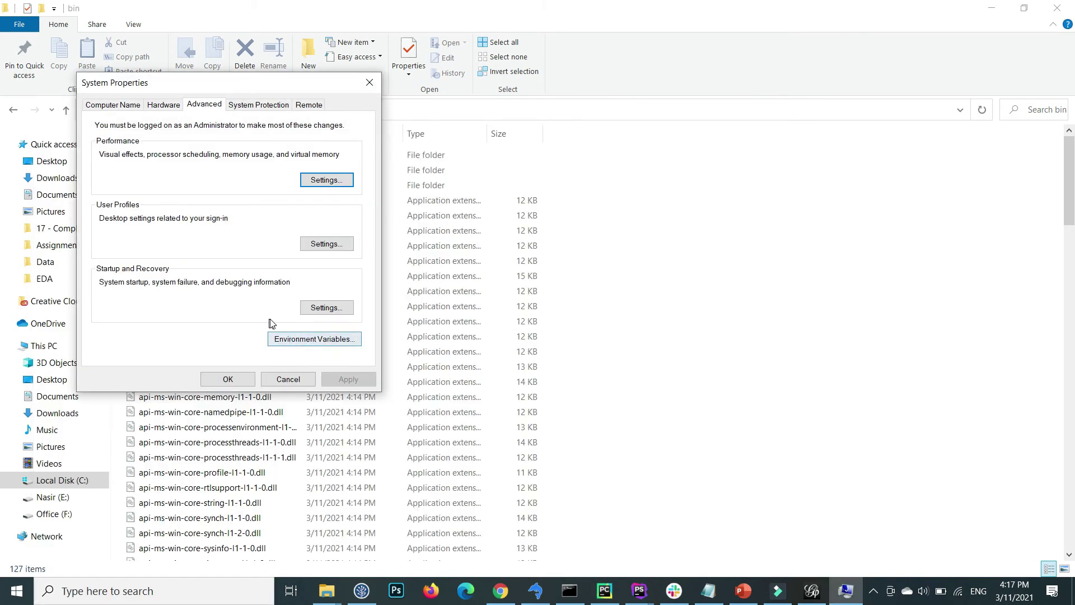
{"action": "left_click", "coordinate": [296, 341]}
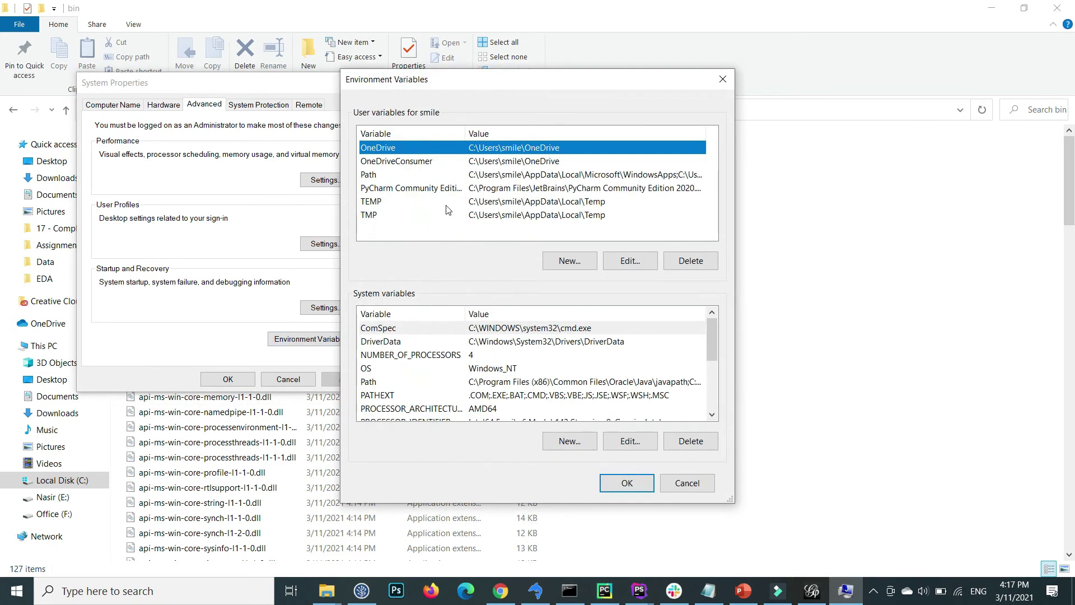
- Add C:\Program Files\Java\jre1.8.0_281\bin as a new user Path entry and save all dialogs
{"action": "left_click", "coordinate": [394, 177]}
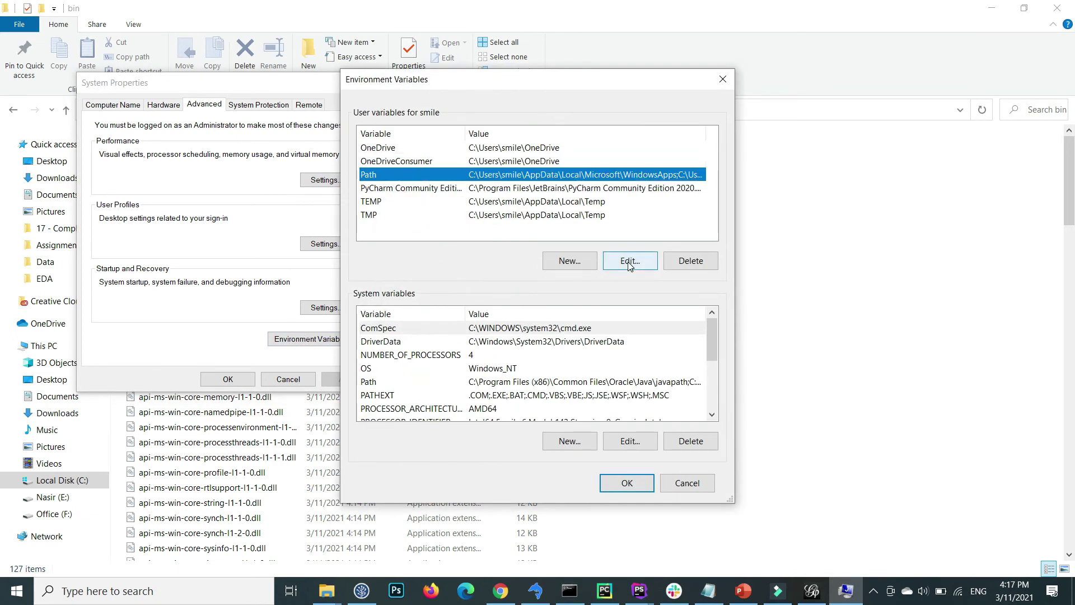
{"action": "left_click", "coordinate": [629, 263]}
{"action": "left_click", "coordinate": [456, 226]}
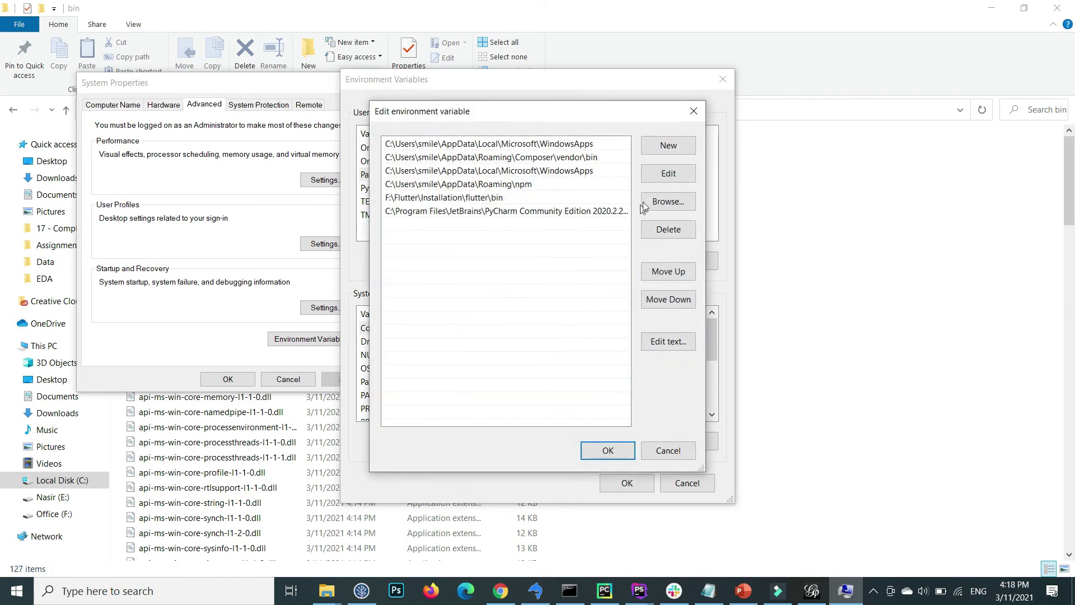
{"action": "left_click", "coordinate": [673, 149]}
{"action": "key", "text": "ctrl+v"}
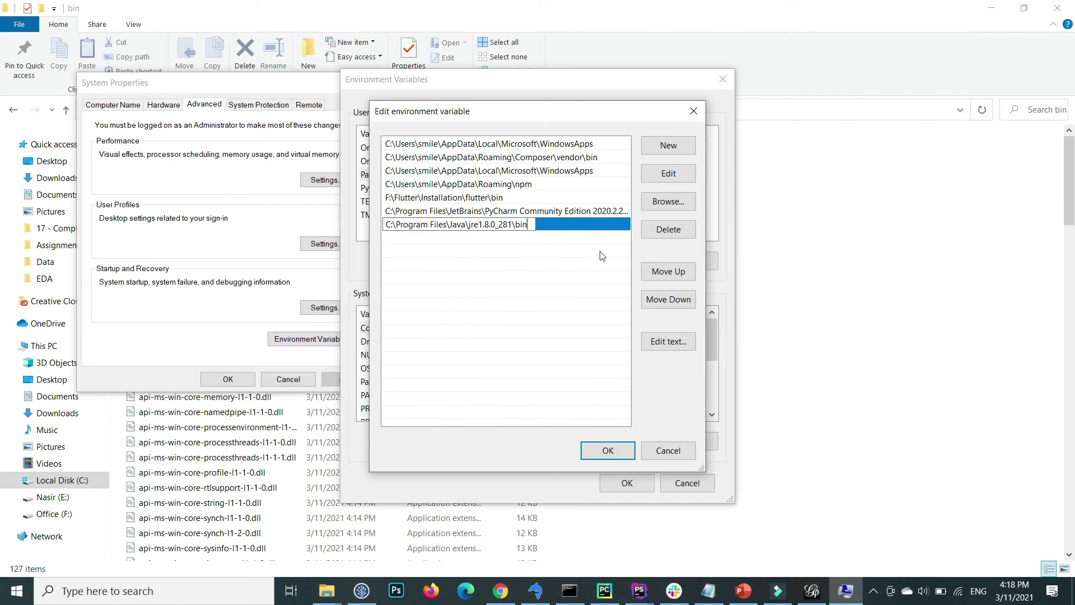
{"action": "left_click", "coordinate": [620, 451]}
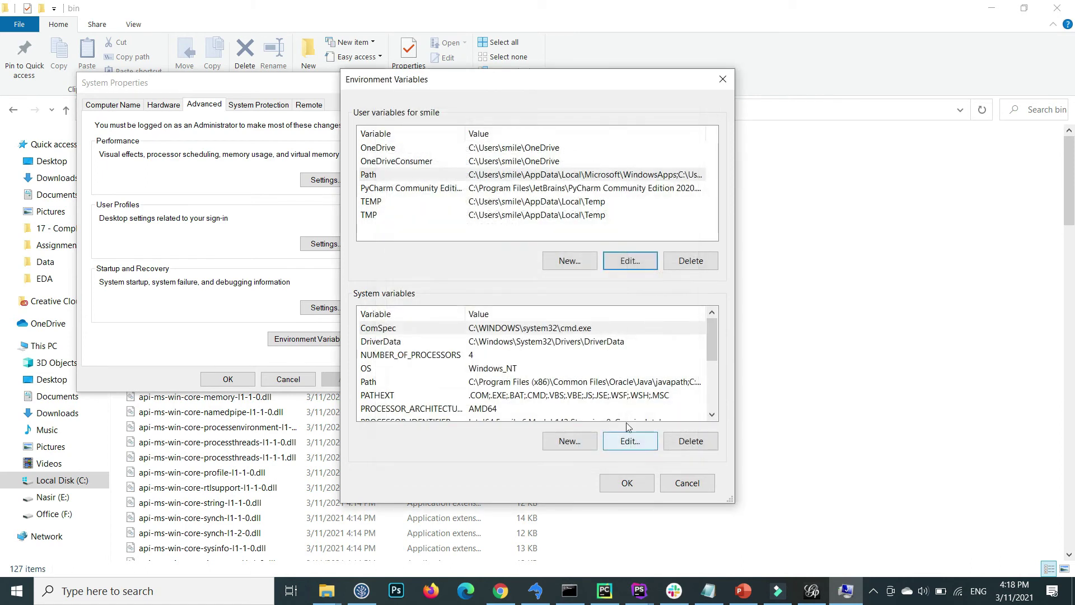
{"action": "left_click", "coordinate": [625, 483]}
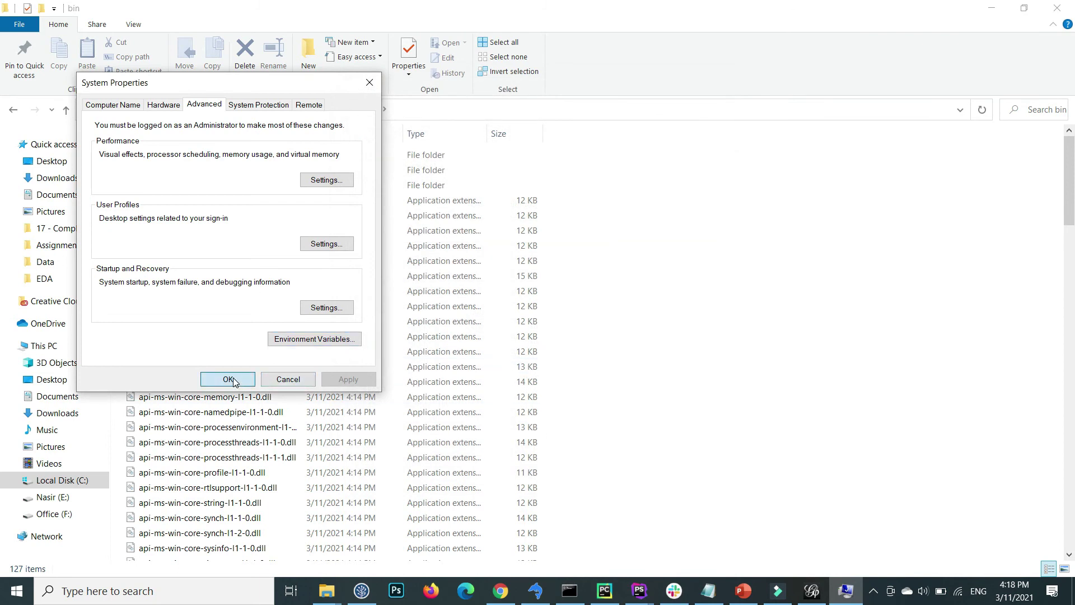
{"action": "left_click", "coordinate": [228, 379]}
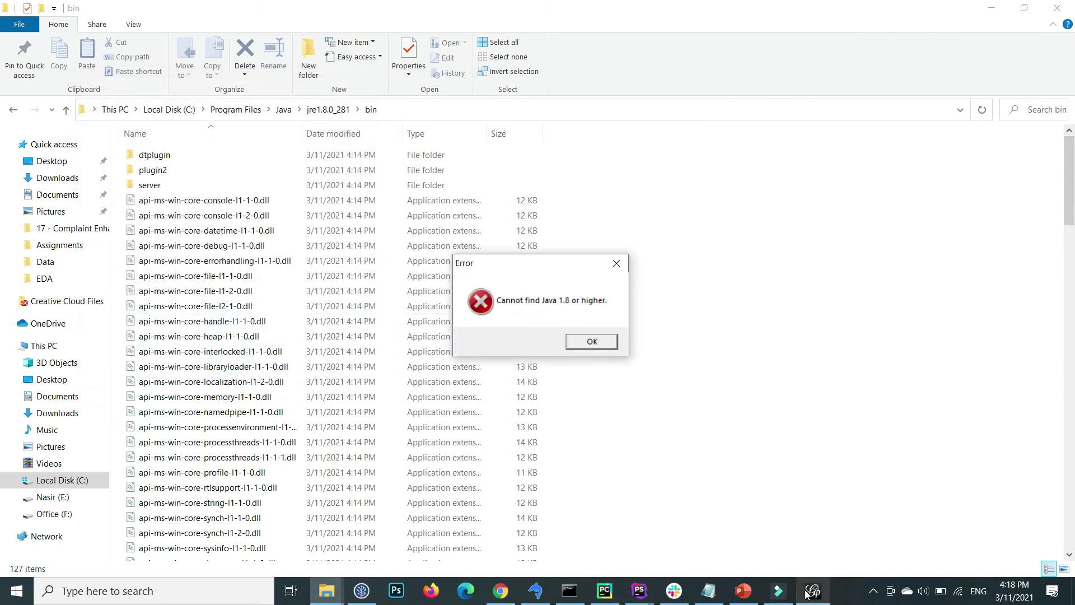
- Dismiss the 'Cannot find Java 1.8 or higher' error and relaunch Gephi from its desktop shortcut
{"action": "left_click", "coordinate": [597, 343]}
{"action": "key", "text": "super+d"}
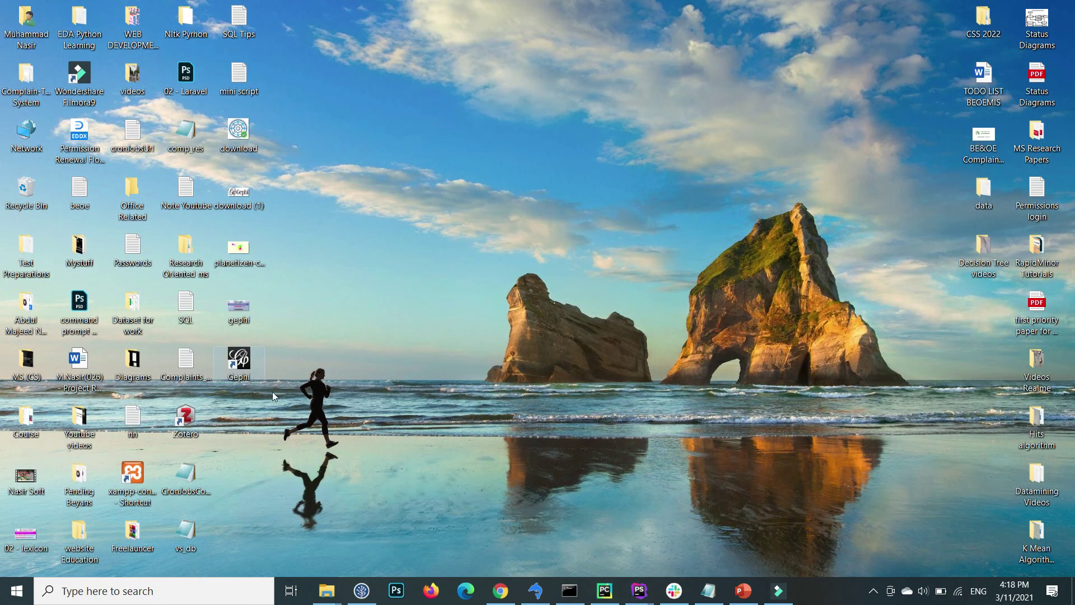
{"action": "double_click", "coordinate": [246, 371]}
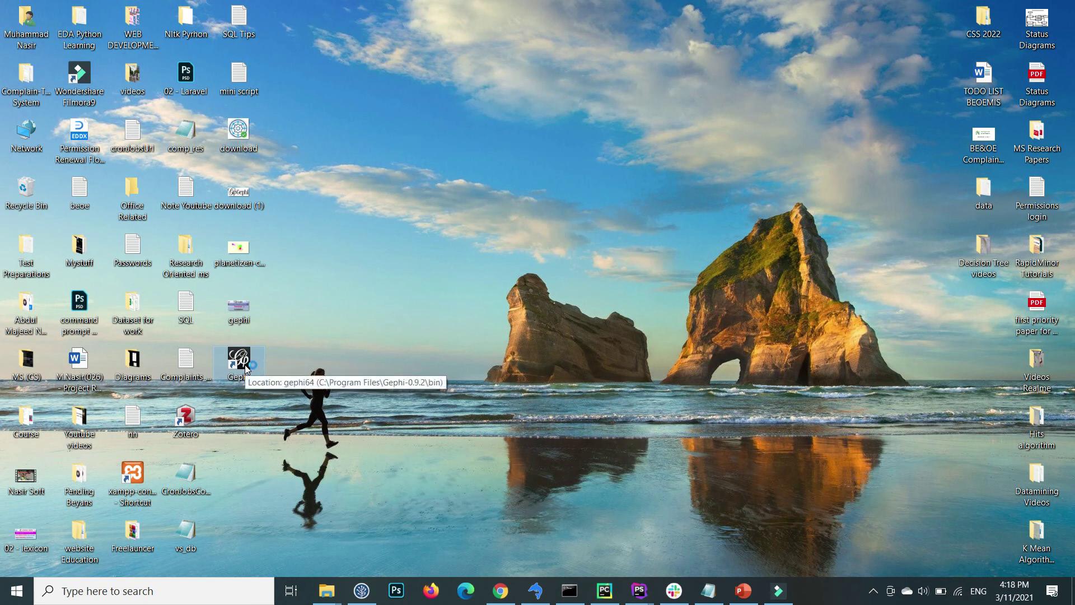